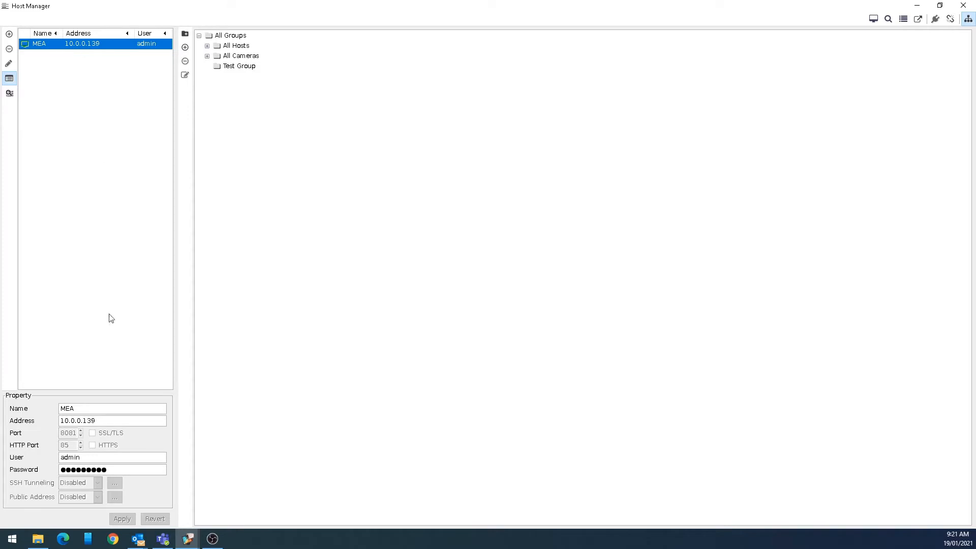
Inspect the MEA host's address text, then select the MEA host in the list
click(92, 421)
drag(93, 421, 59, 420)
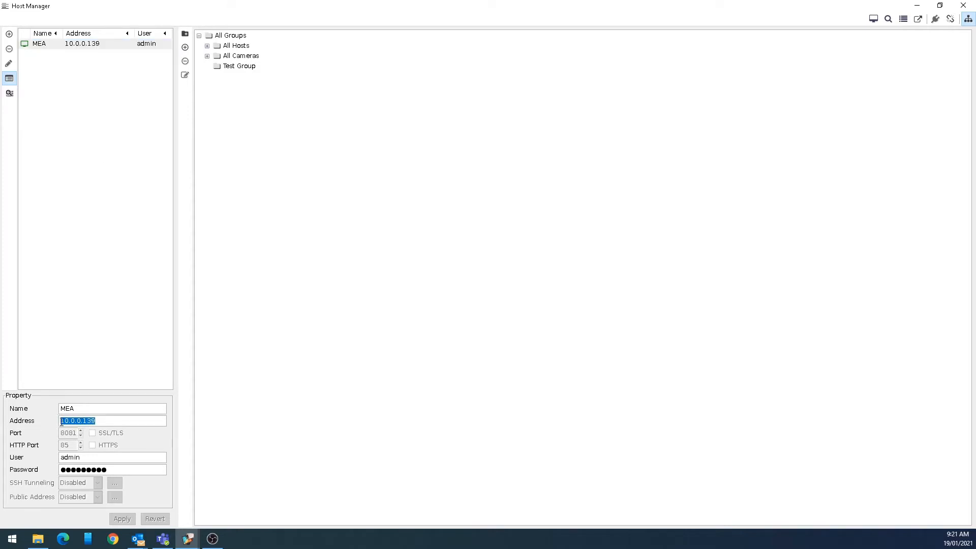
click(102, 420)
drag(106, 420, 58, 419)
click(86, 184)
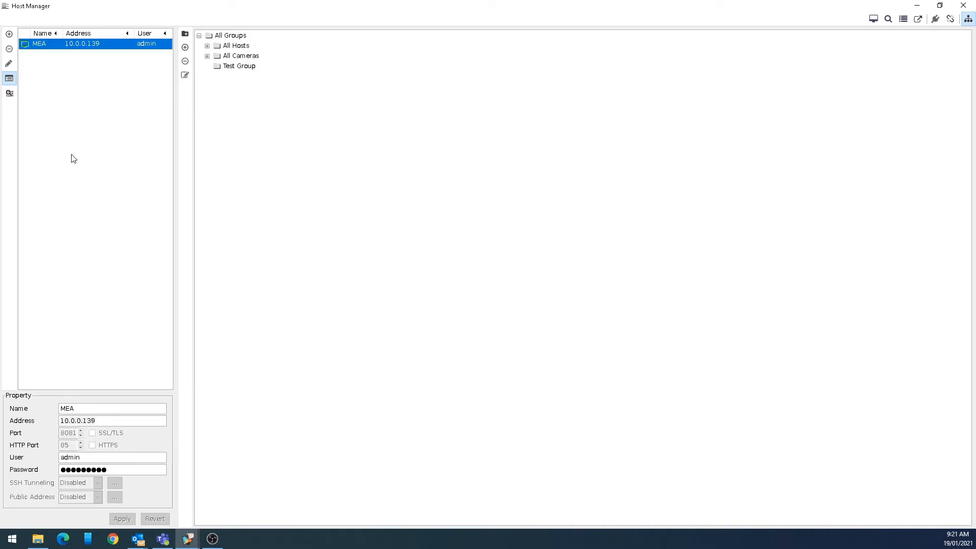
Add a host named Test at 192.168.100.100 with its user name and password, then select it
click(9, 35)
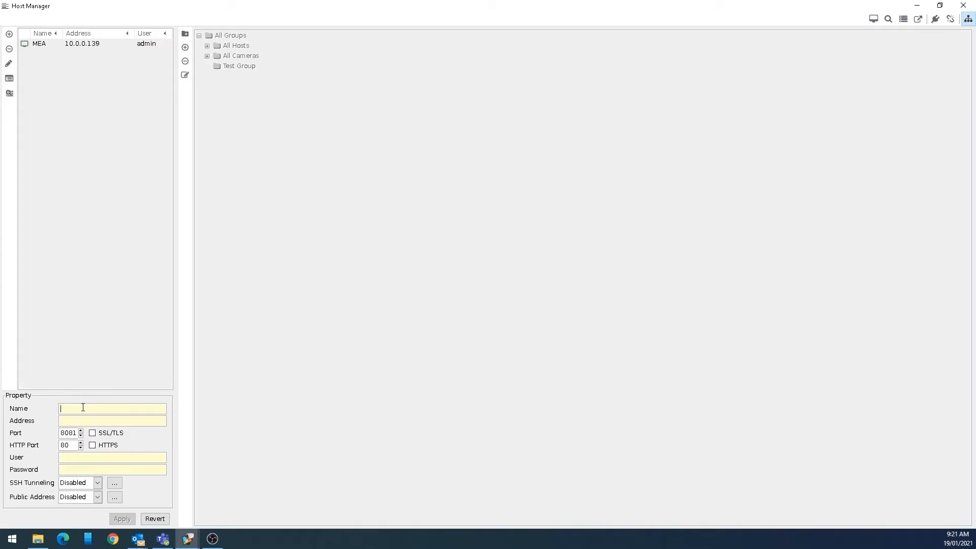
text(Test)
text(192.168)
text(.100.100)
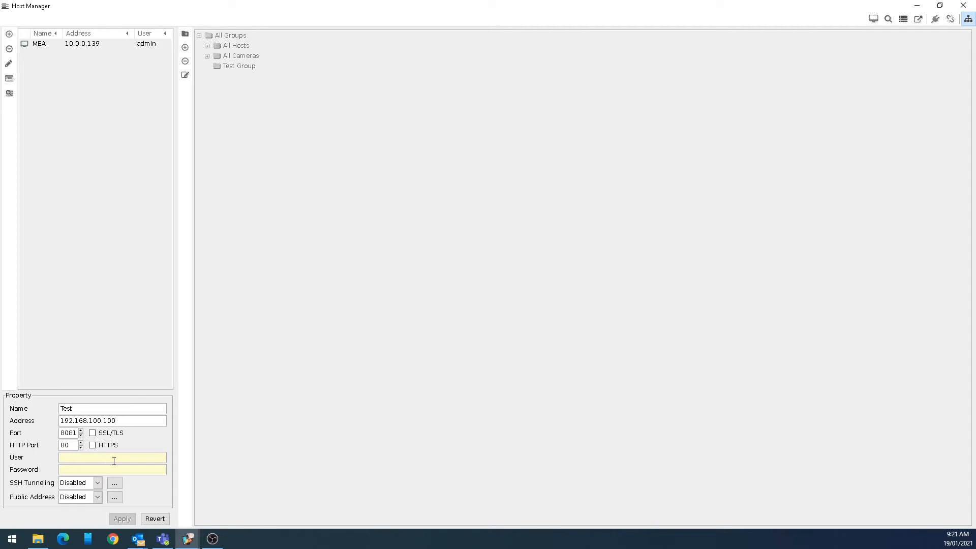
text(admin**********)
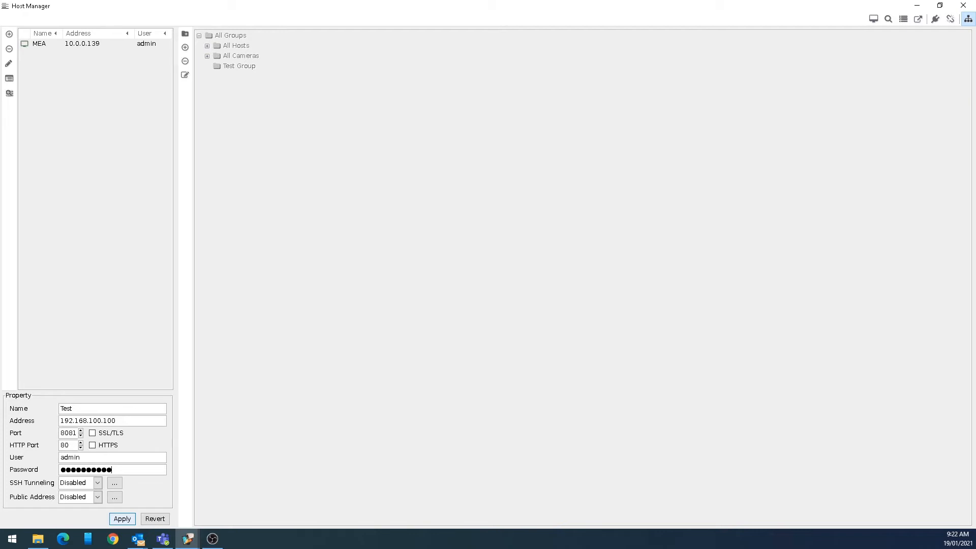
click(109, 468)
click(130, 522)
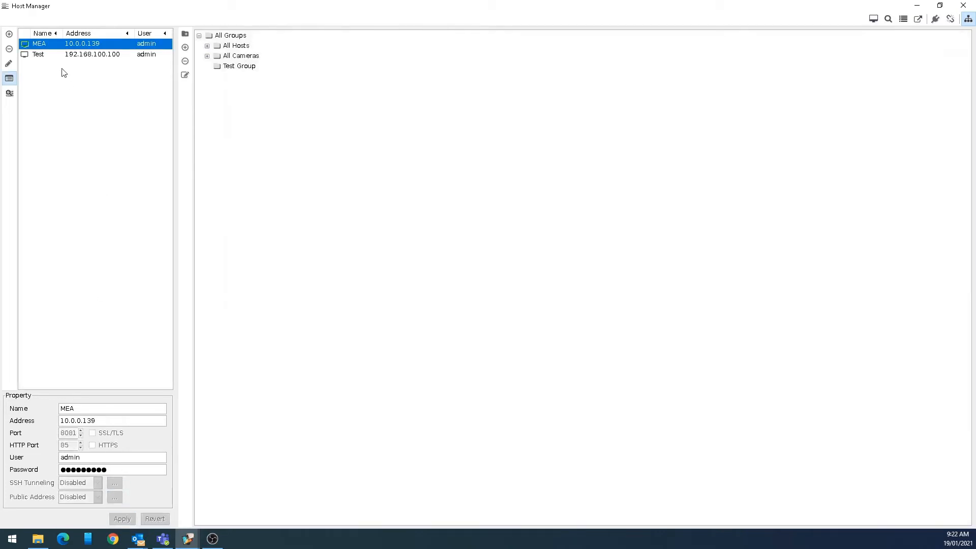
click(51, 57)
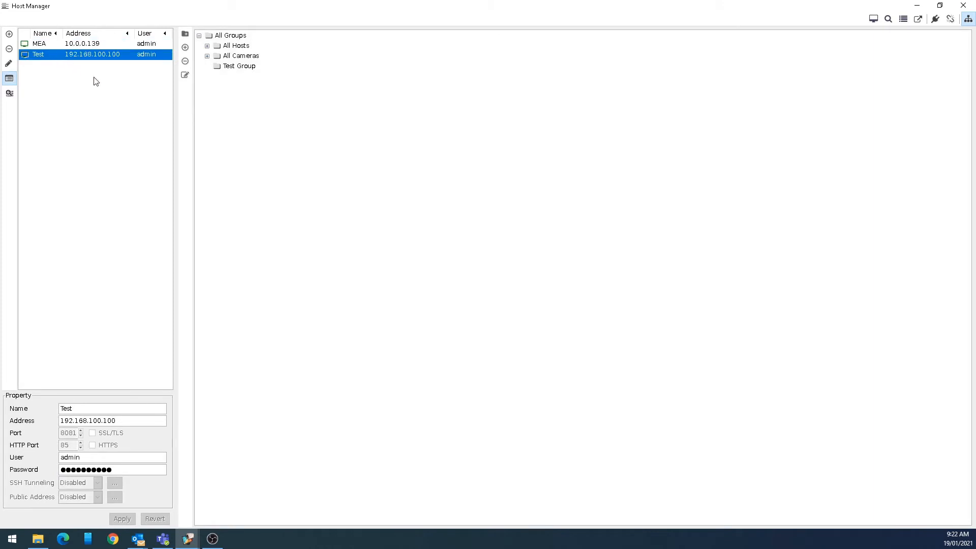
Open the Test host's Live Monitor with 16 camera feeds in a 4x4 grid, nudging the window up
double_click(48, 56)
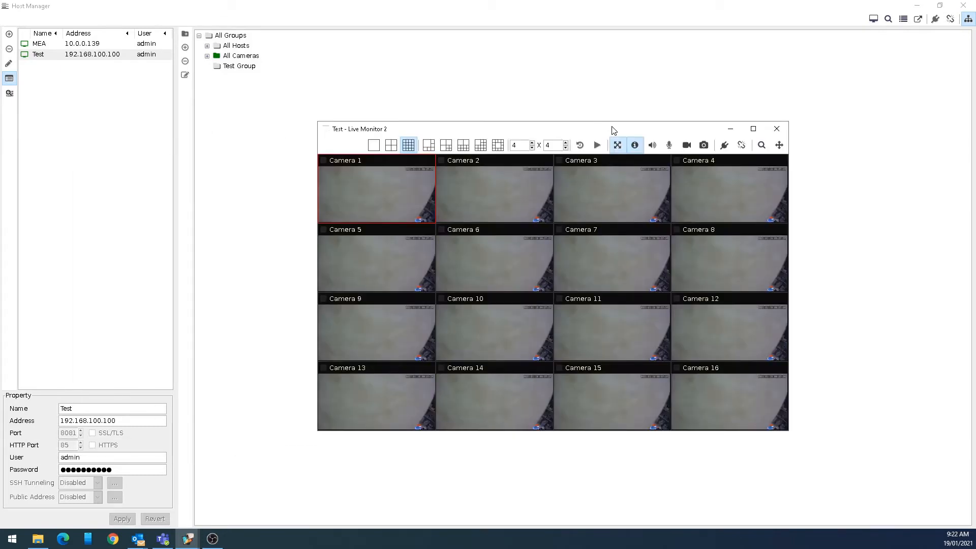
drag(605, 130, 593, 117)
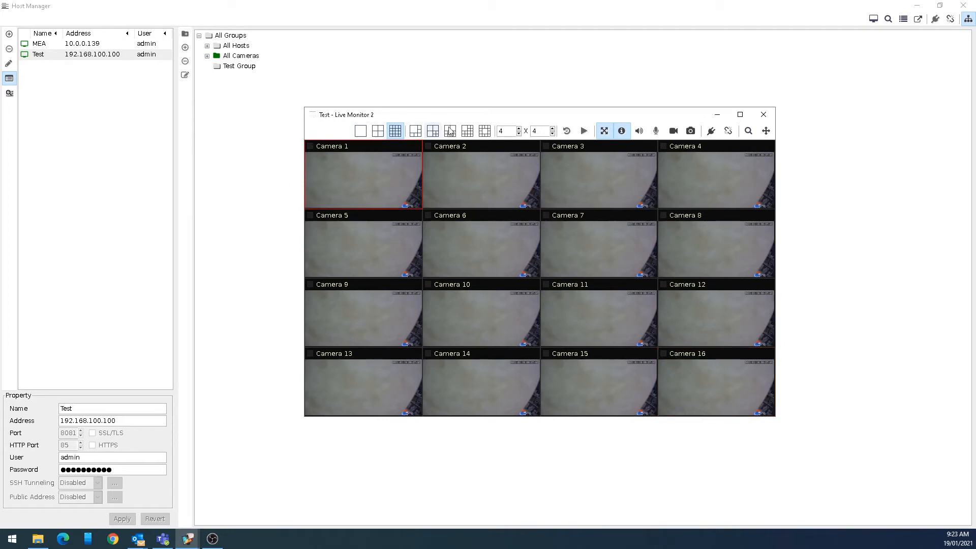
click(518, 134)
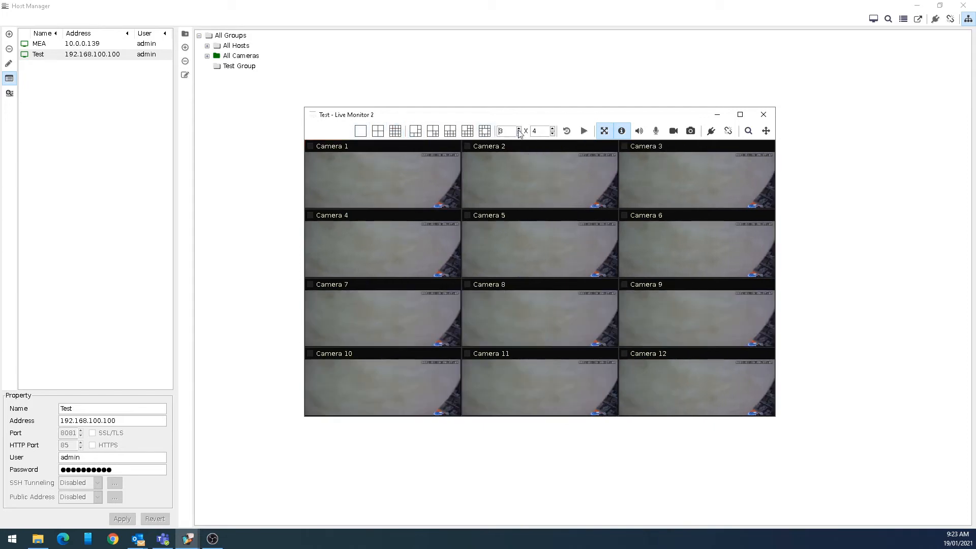
click(519, 128)
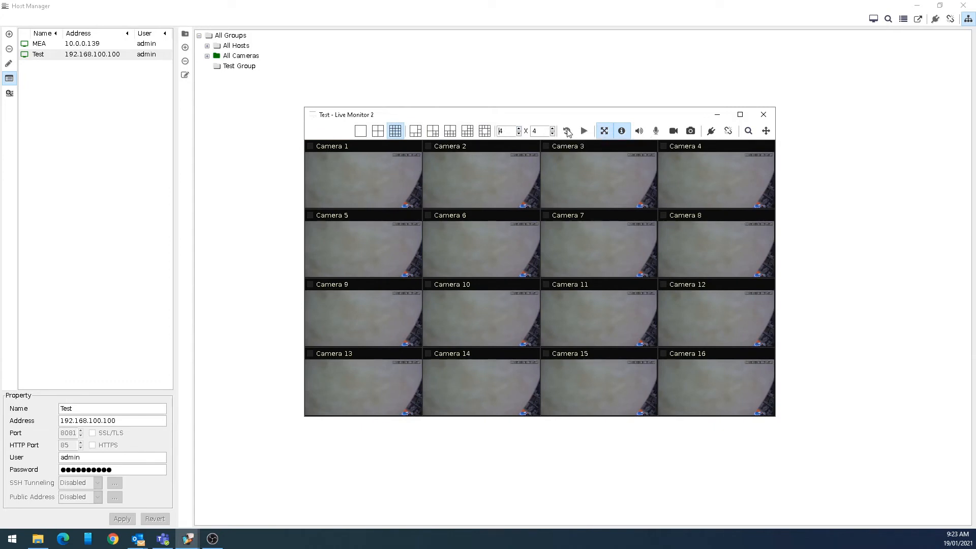
double_click(383, 164)
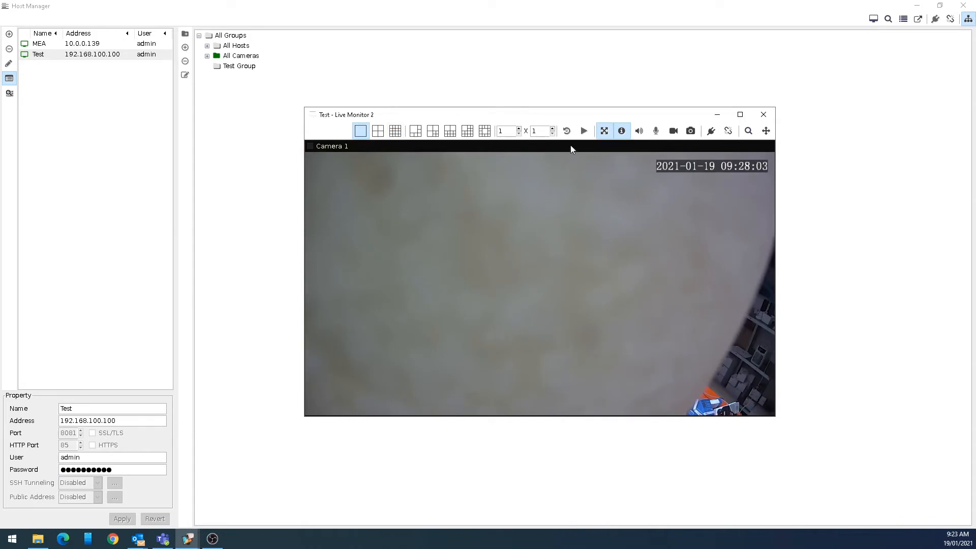
double_click(473, 199)
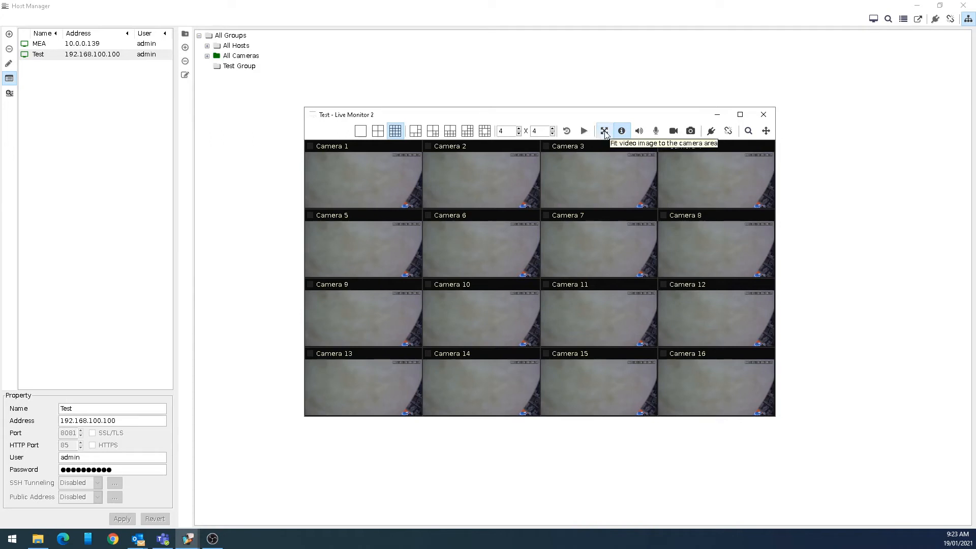
click(604, 131)
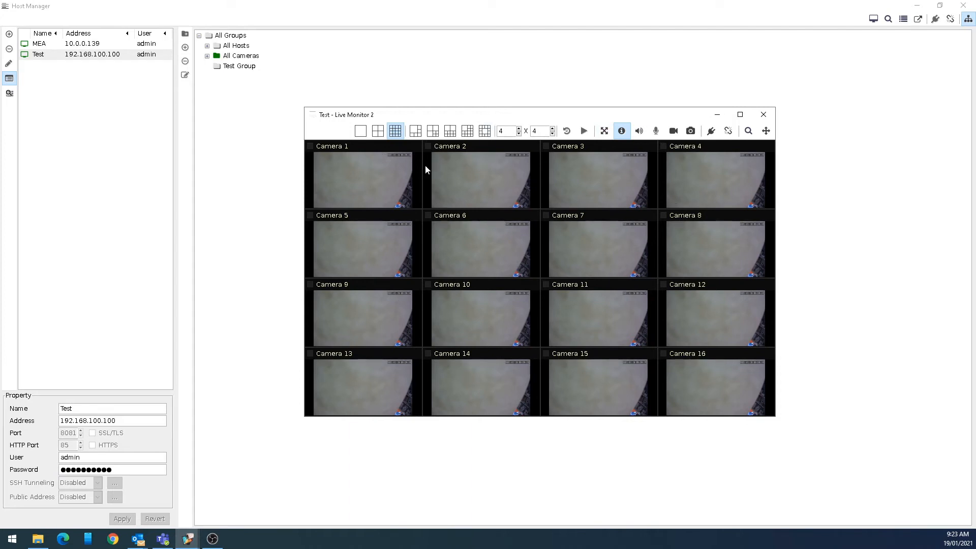
click(604, 132)
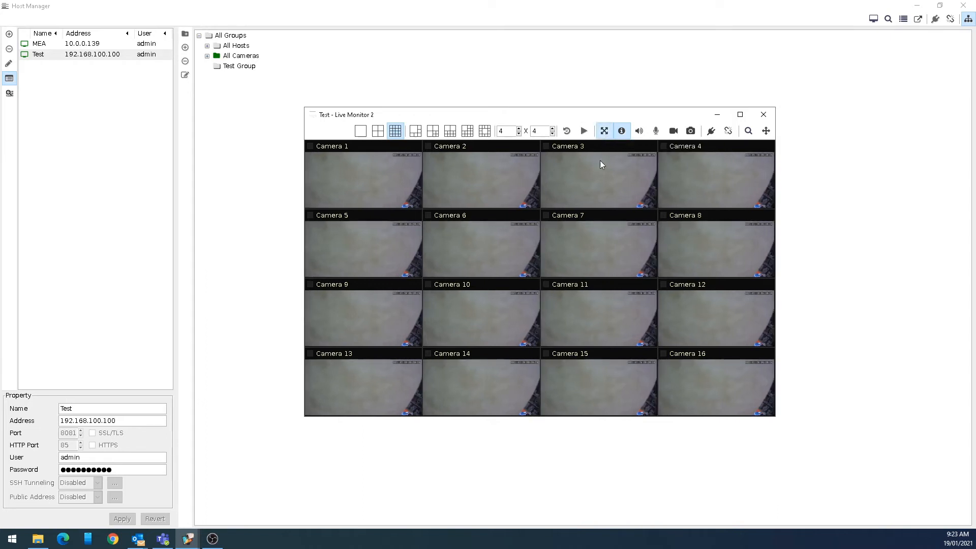
click(621, 133)
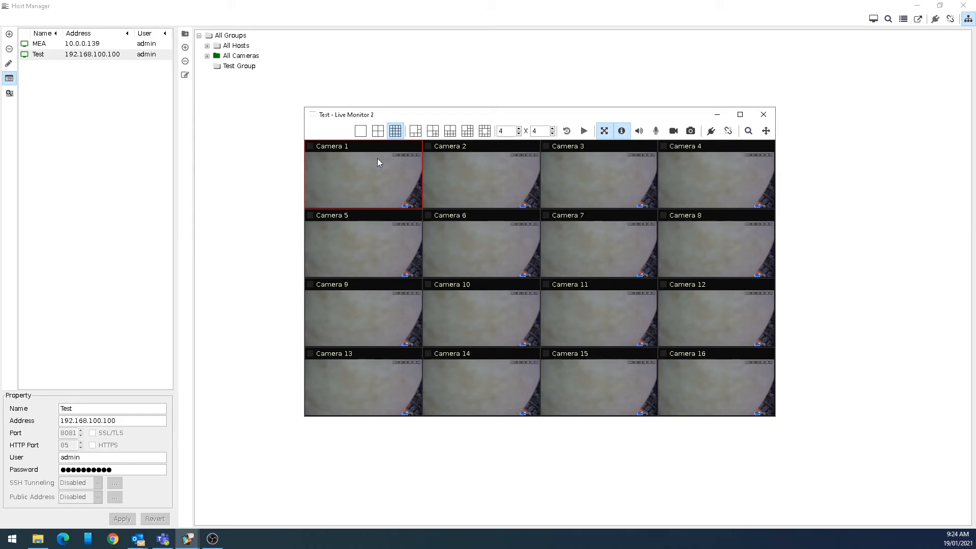
click(656, 132)
drag(431, 116, 419, 113)
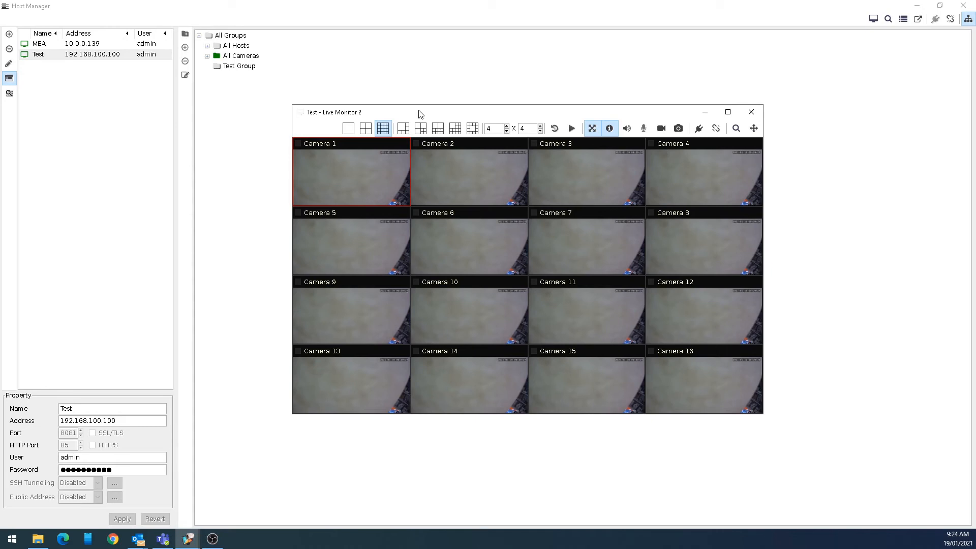
click(679, 129)
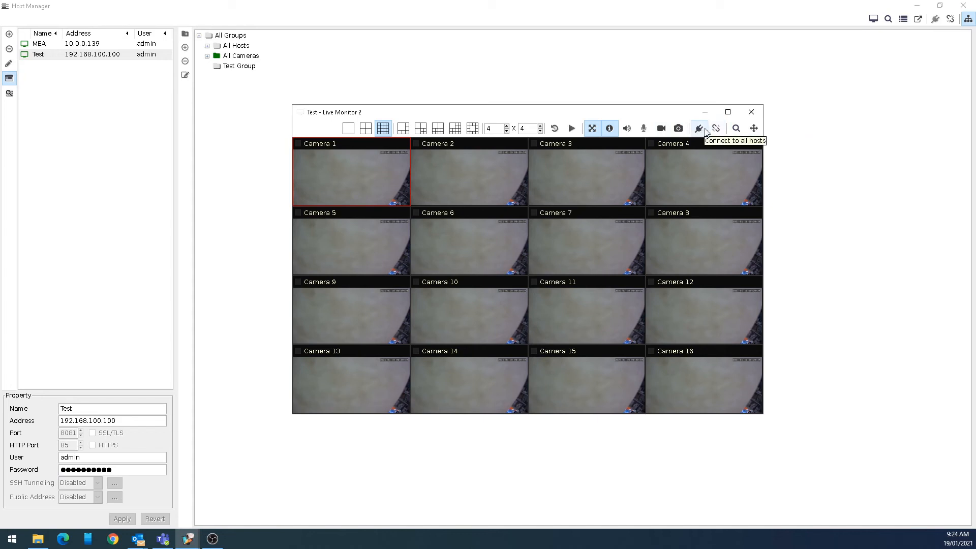
Show the PTZ control panel with Camera 1 alone and shift the Live Monitor window left
click(754, 129)
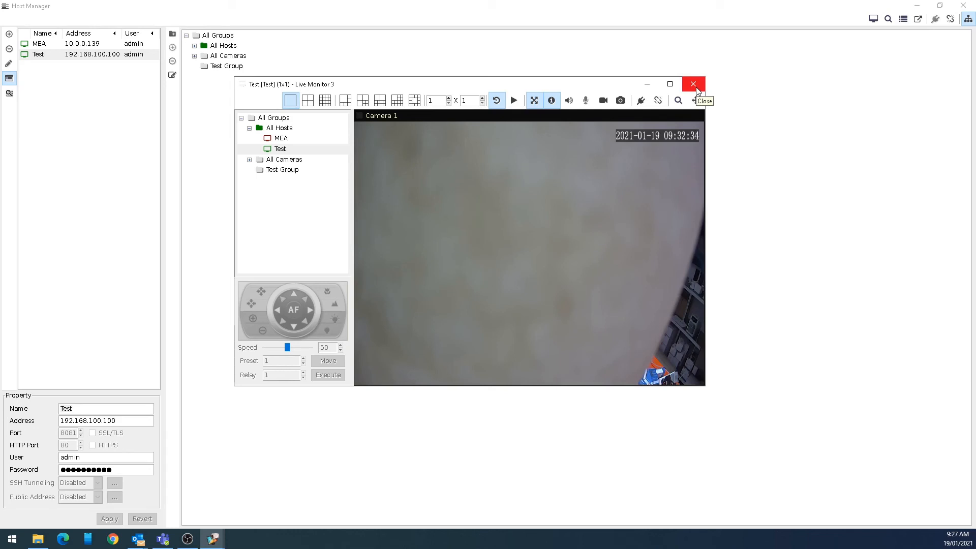
drag(429, 89, 378, 89)
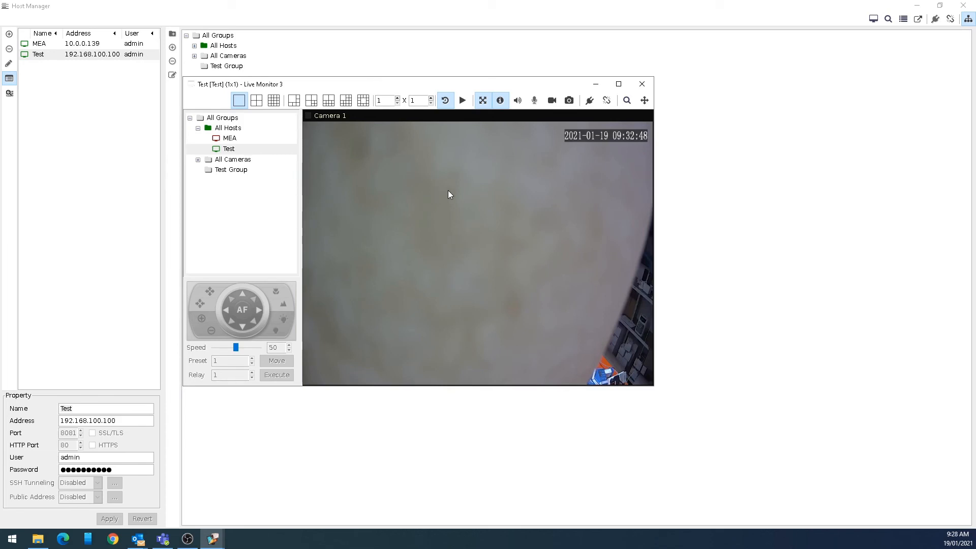
Close the Live Monitor window and check the Test host's 192.168.100.100 address field
click(641, 85)
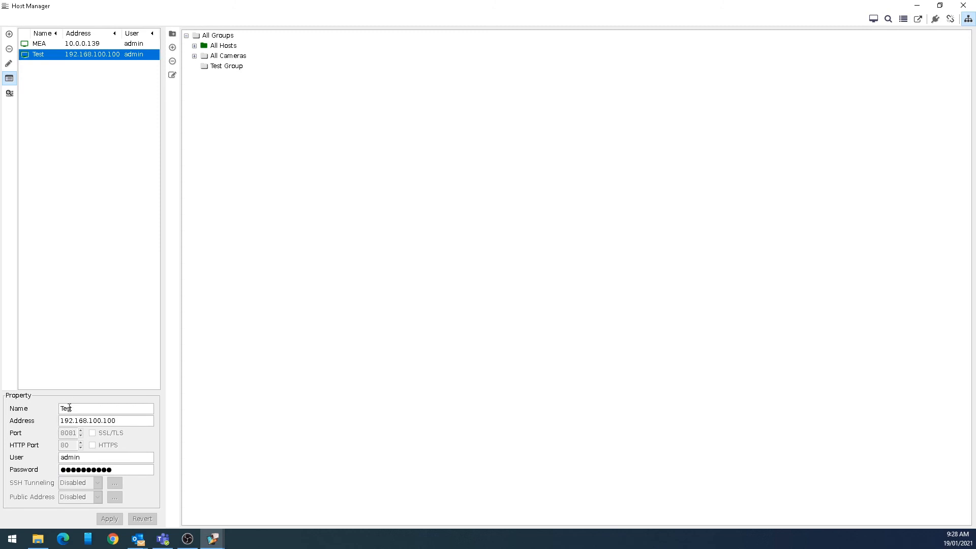
double_click(135, 420)
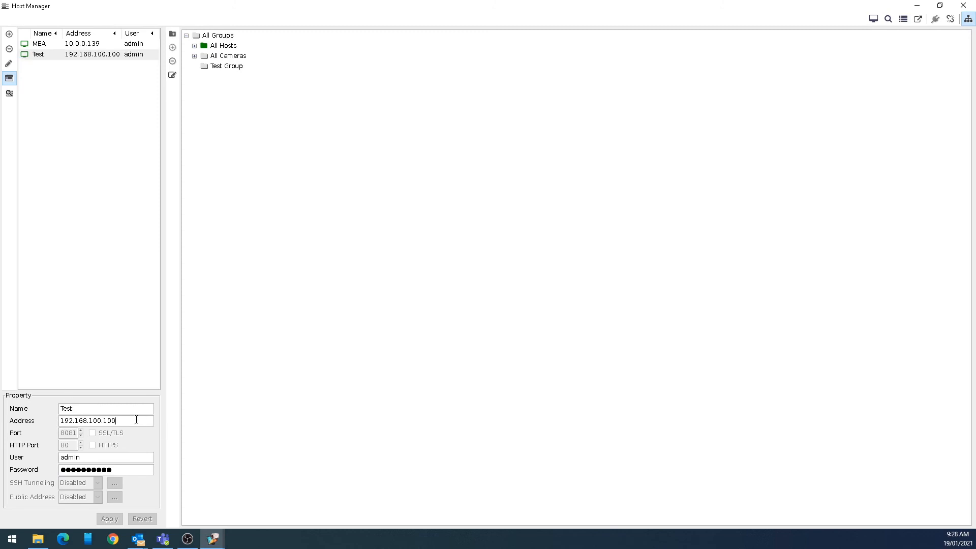
click(140, 422)
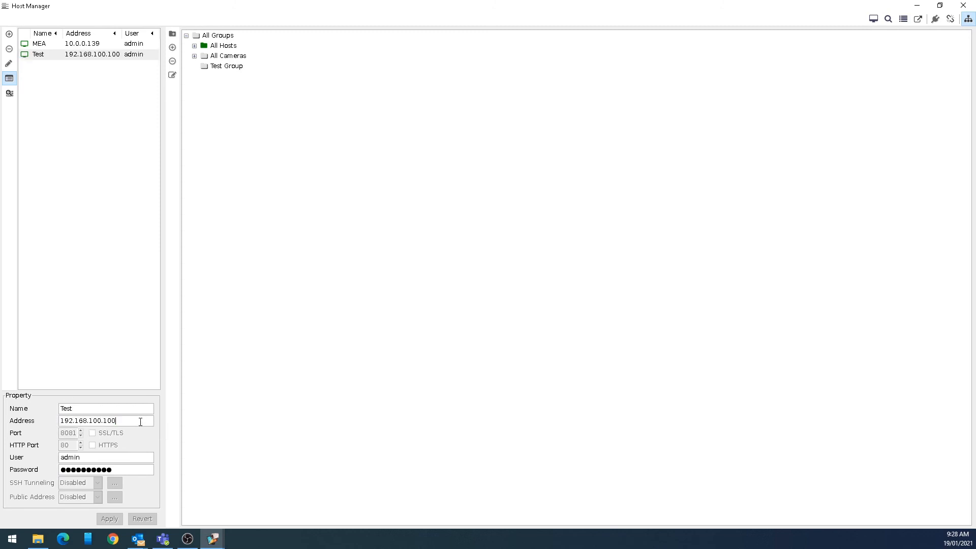